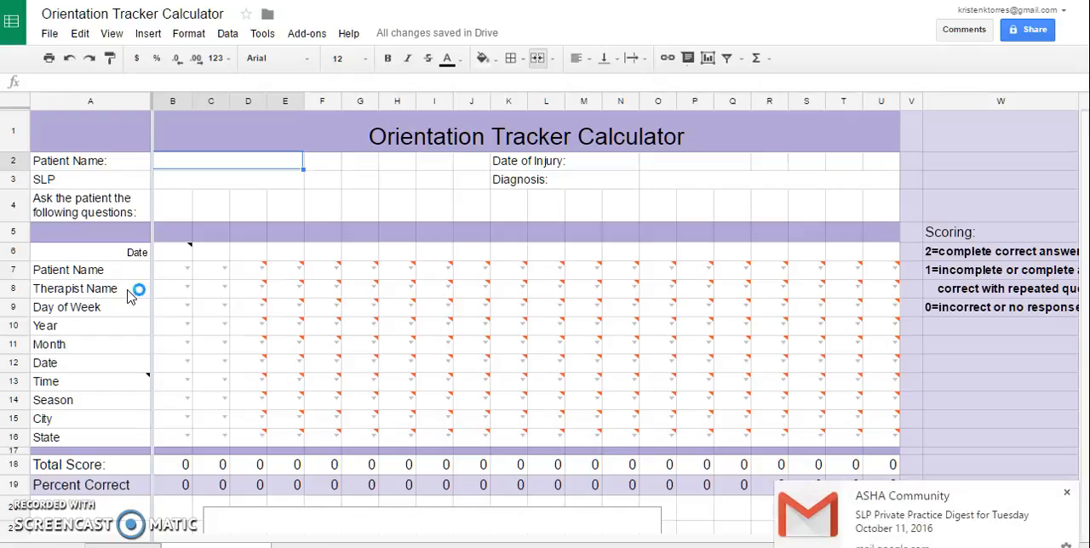
Enter cva as the patient's diagnosis in the tracker header.
click(183, 180)
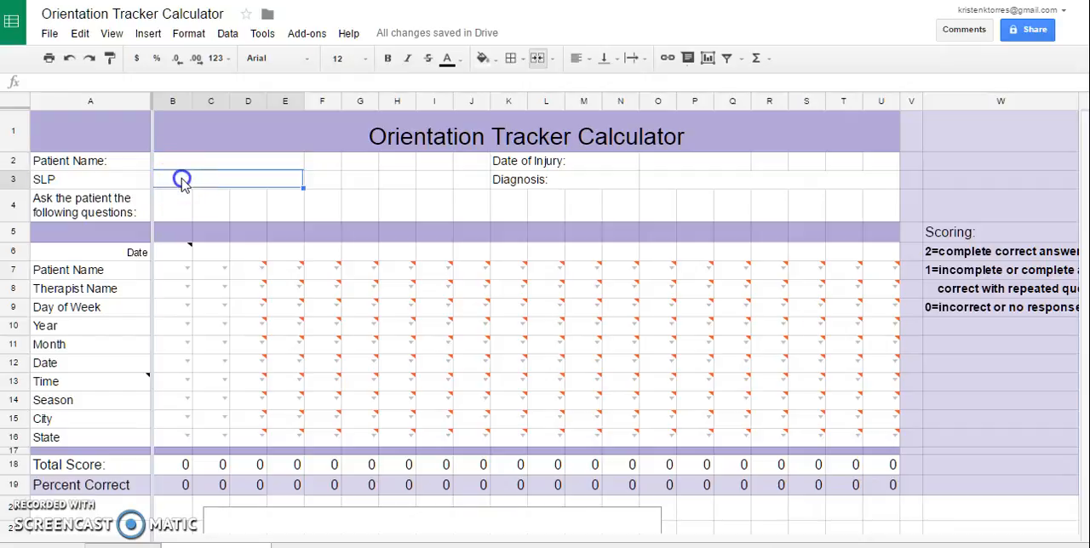
click(679, 169)
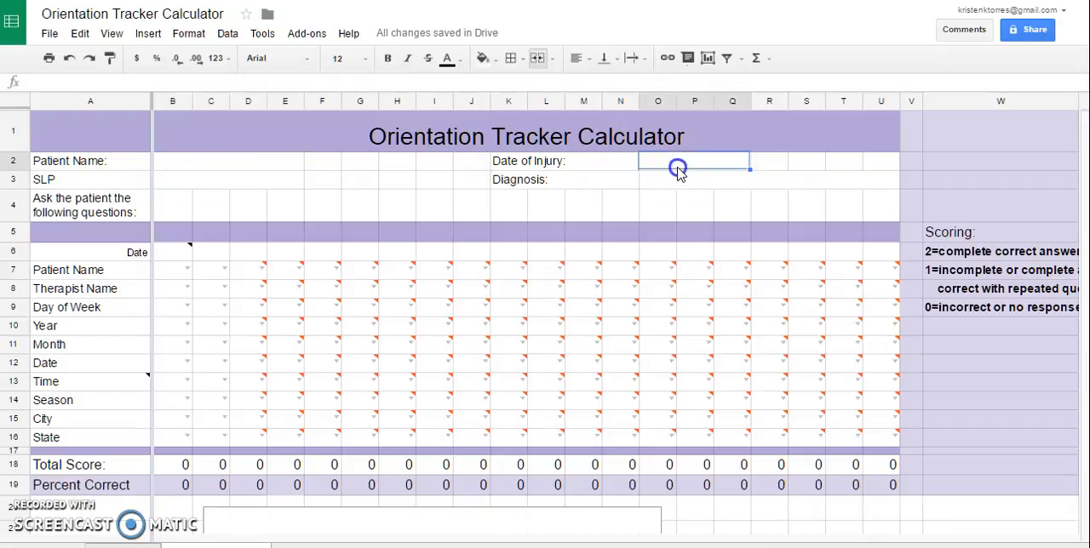
click(679, 170)
click(608, 182)
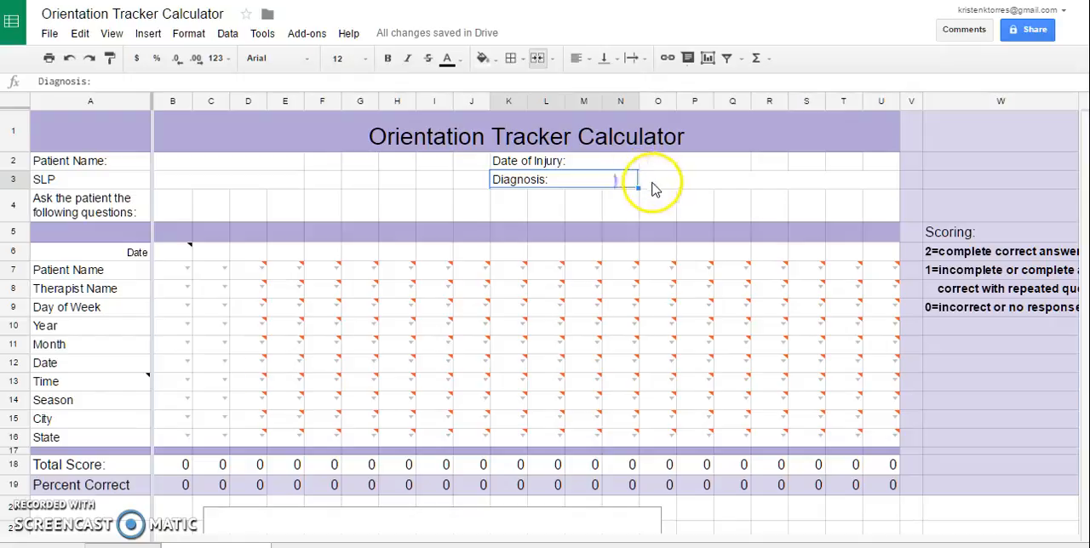
click(653, 179)
double_click(656, 179)
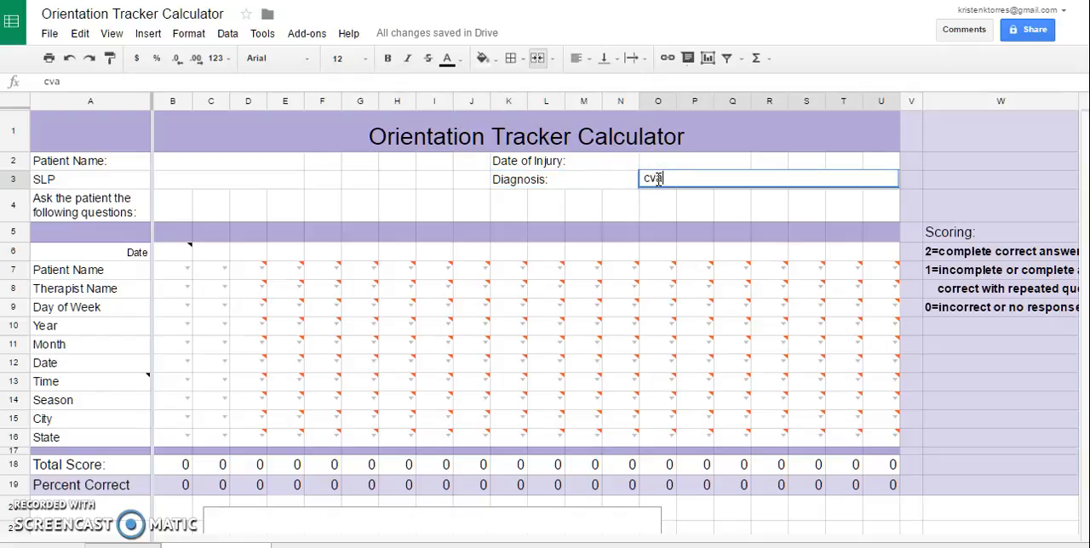
Date the first session column 10/1/2016 and score Patient Name 2 and Therapist Name 1.
double_click(171, 261)
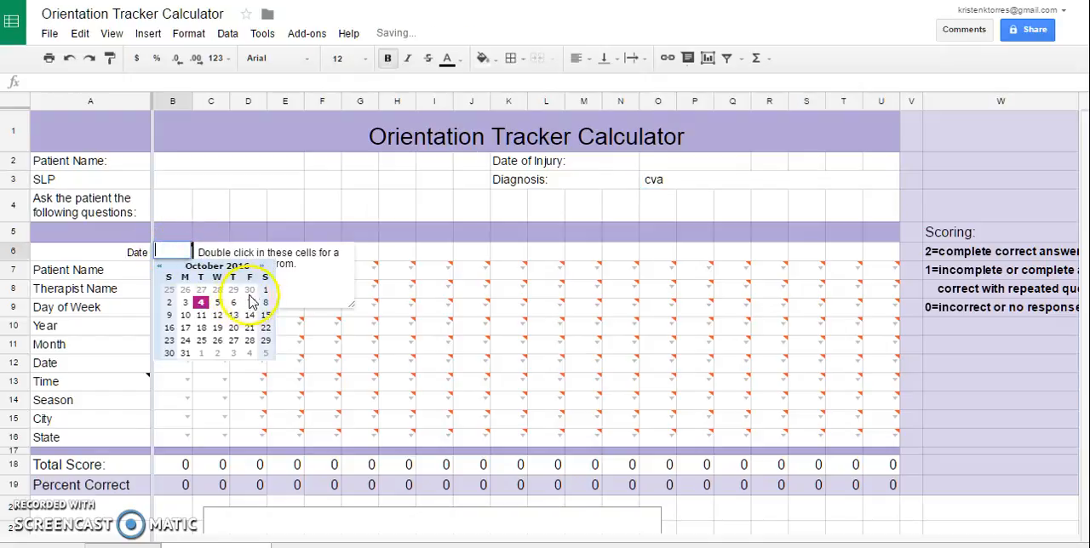
click(264, 289)
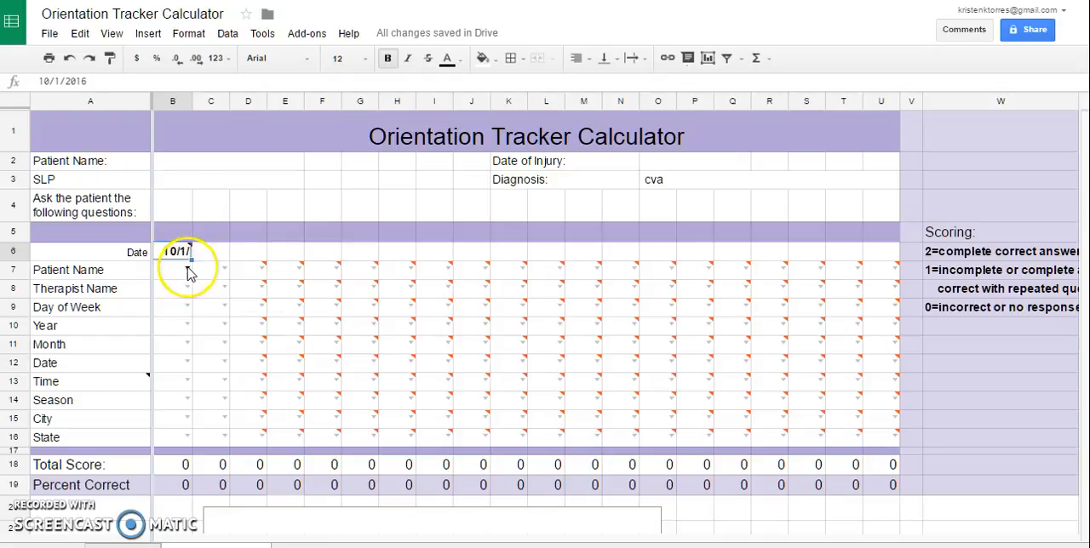
double_click(188, 270)
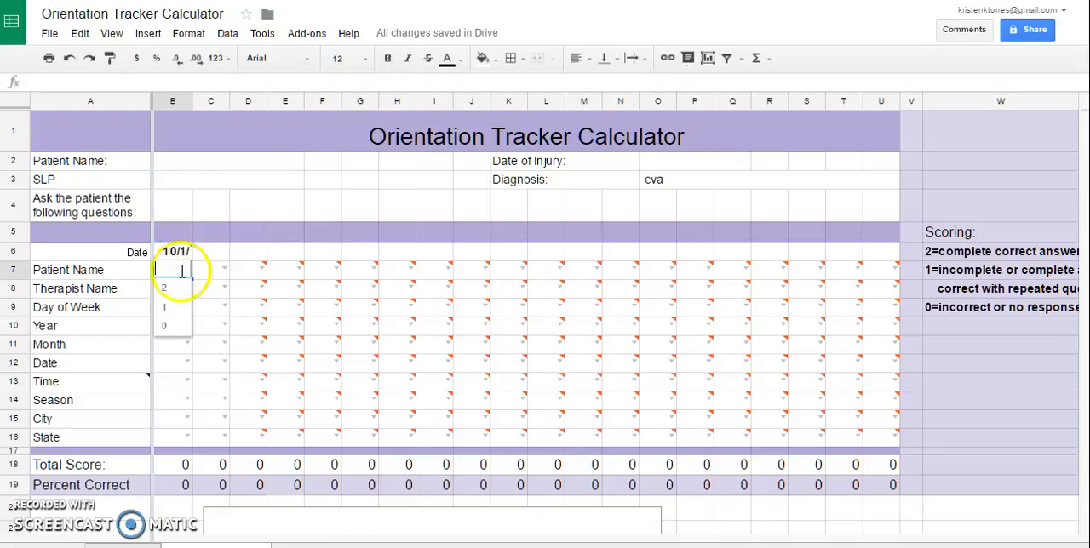
click(176, 287)
double_click(188, 286)
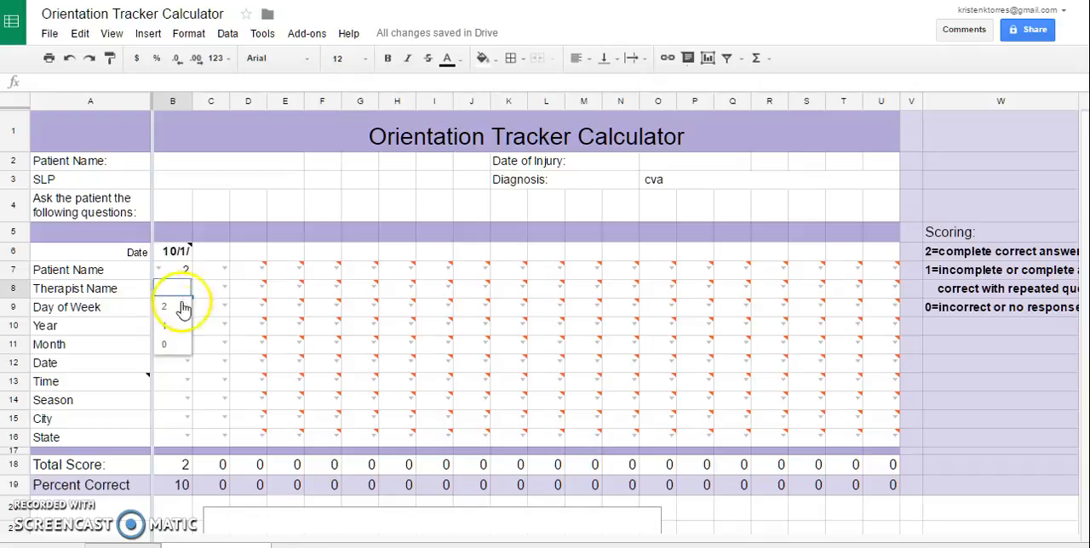
click(173, 330)
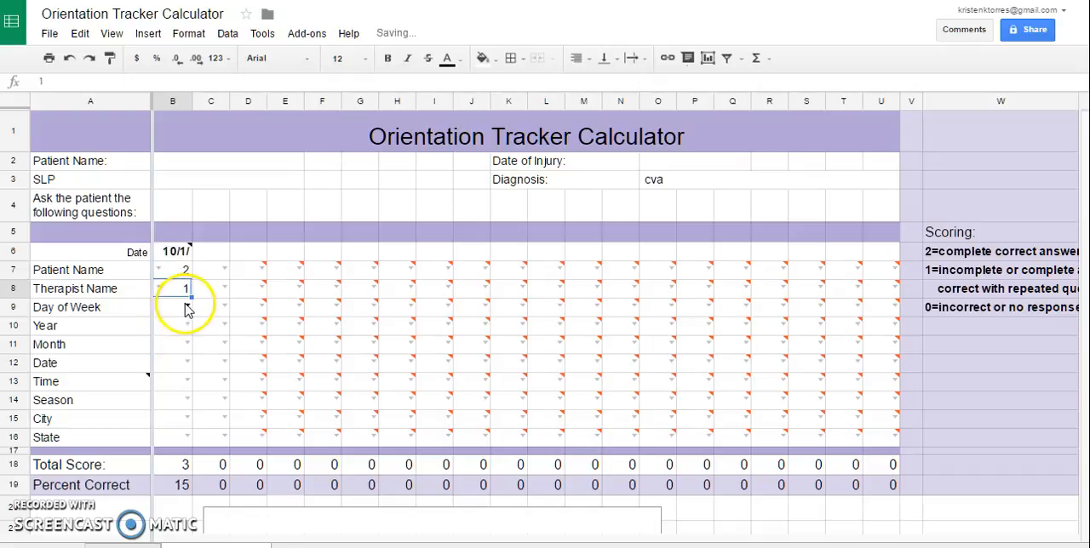
Score Day of Week 1 and Year 2 for the 10/1 session.
double_click(186, 305)
click(177, 339)
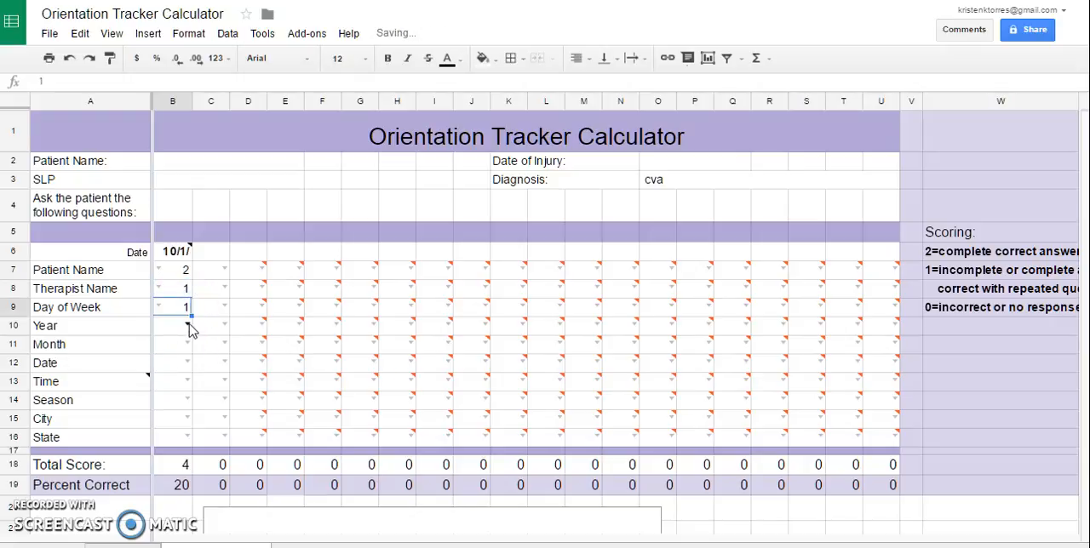
double_click(189, 323)
click(176, 344)
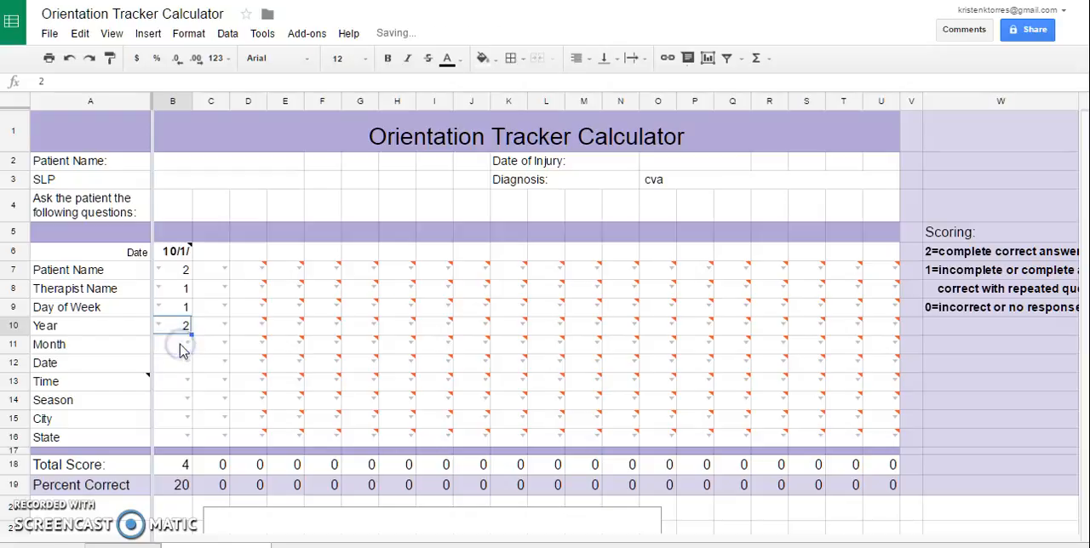
Score both Month and Date 0 for the 10/1 session.
double_click(187, 345)
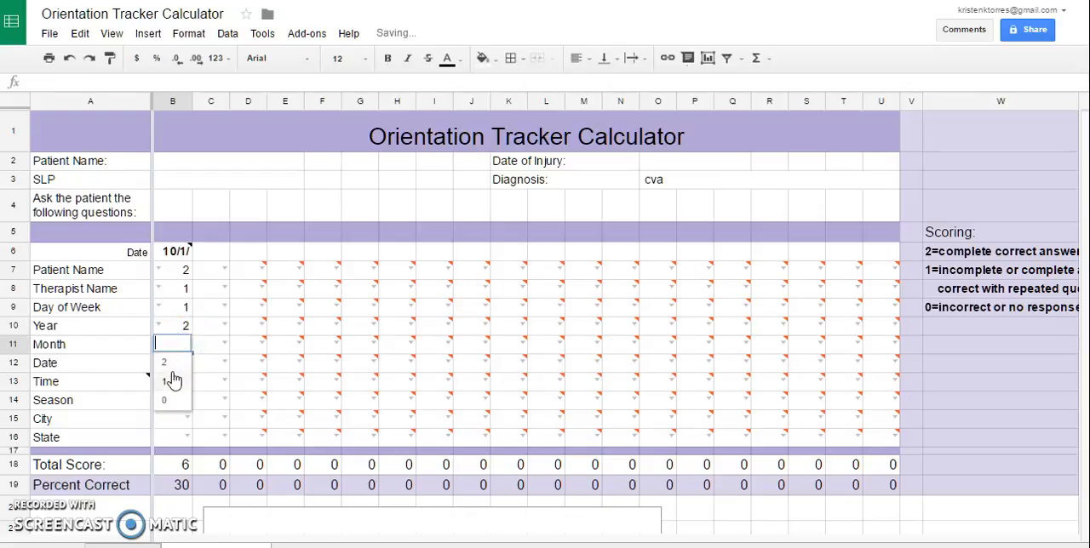
click(171, 383)
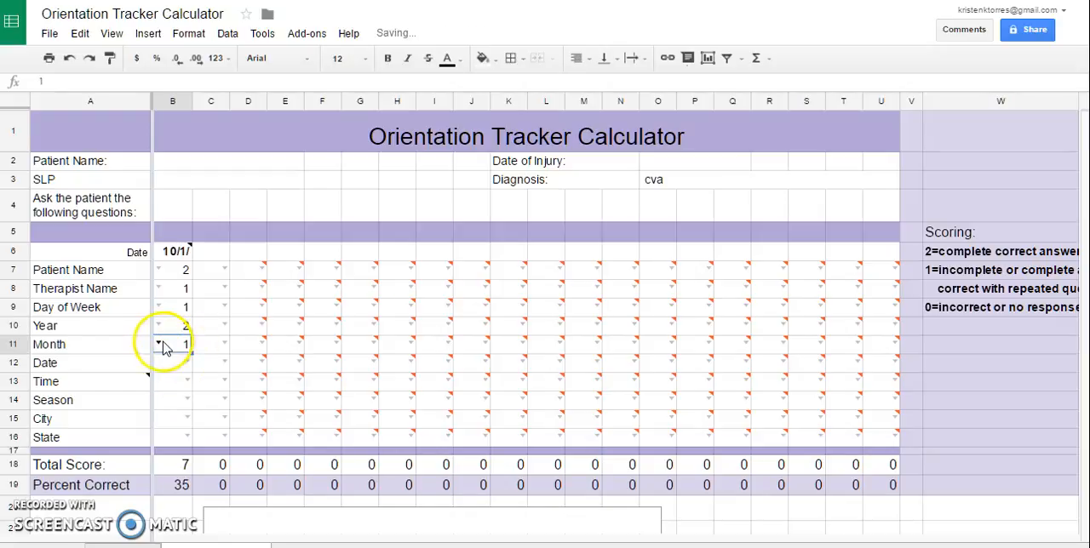
double_click(165, 346)
click(168, 400)
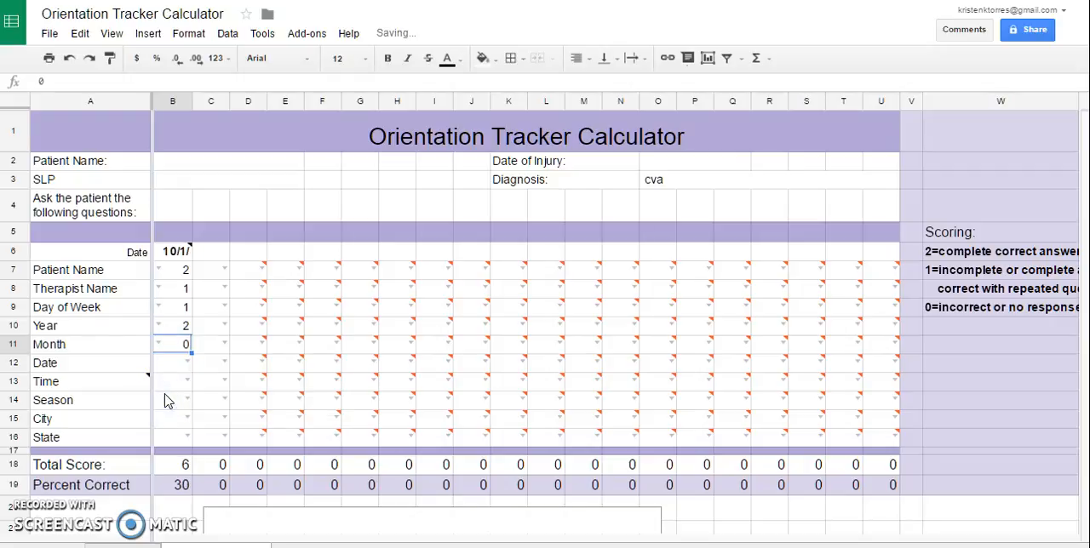
click(180, 365)
double_click(183, 363)
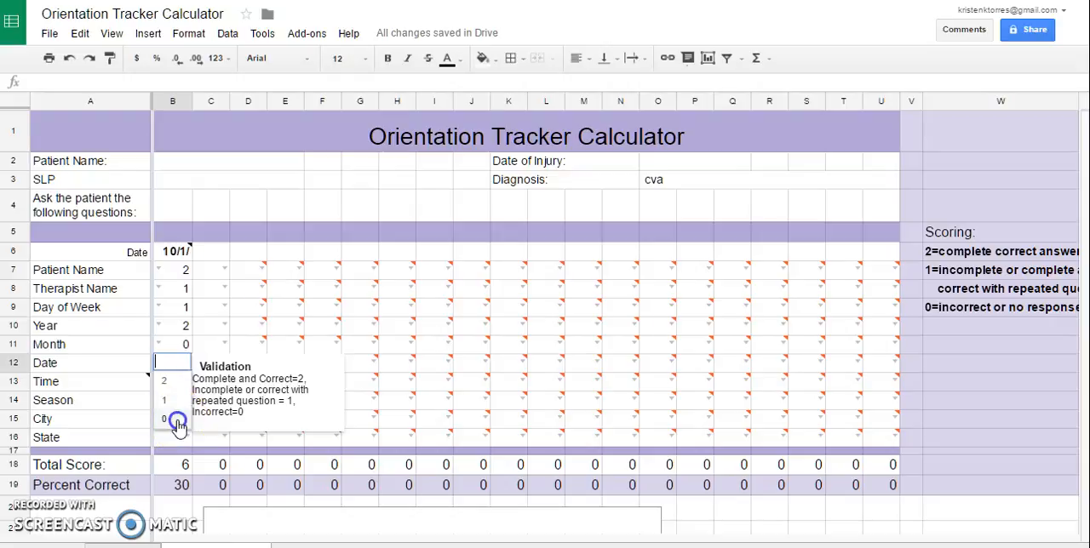
click(169, 418)
Read the scoring note attached to the Time question.
click(185, 380)
double_click(185, 383)
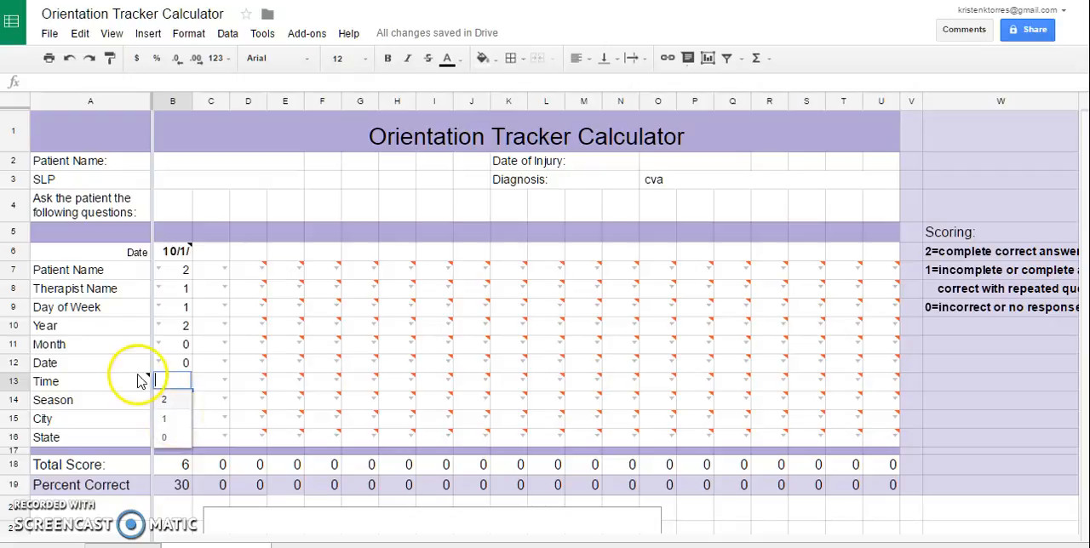
mouse_move(132, 381)
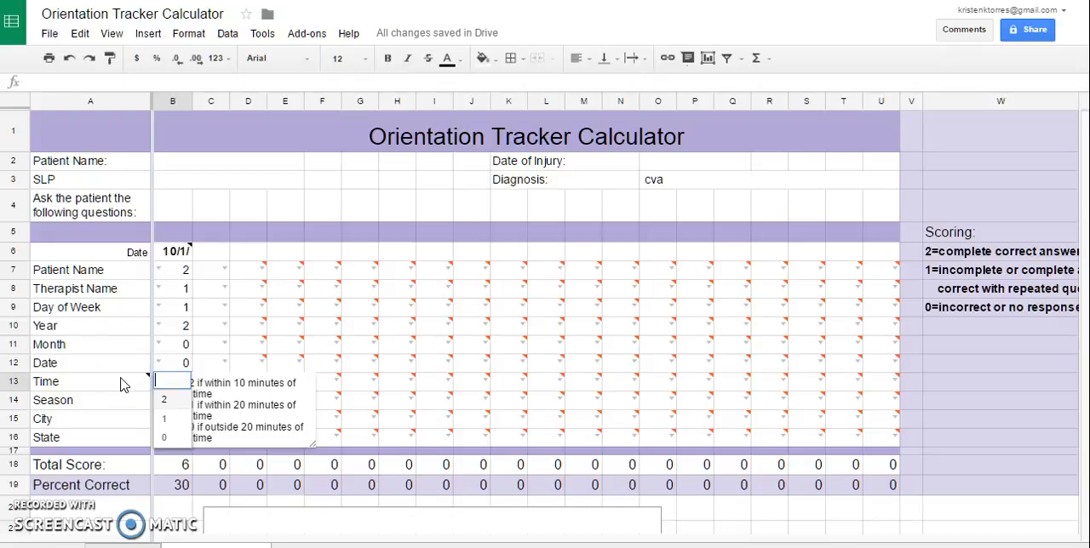
click(94, 351)
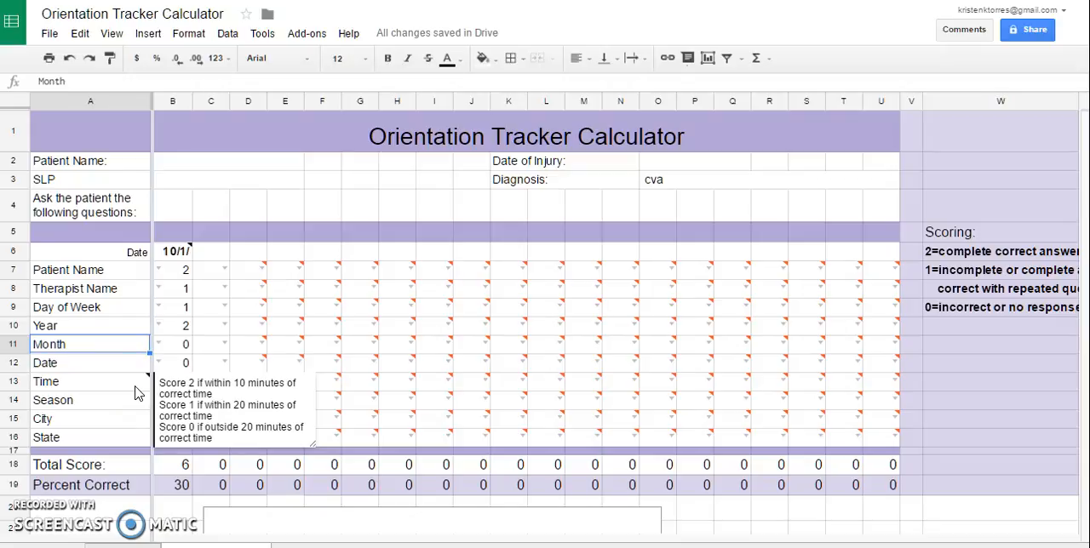
click(132, 390)
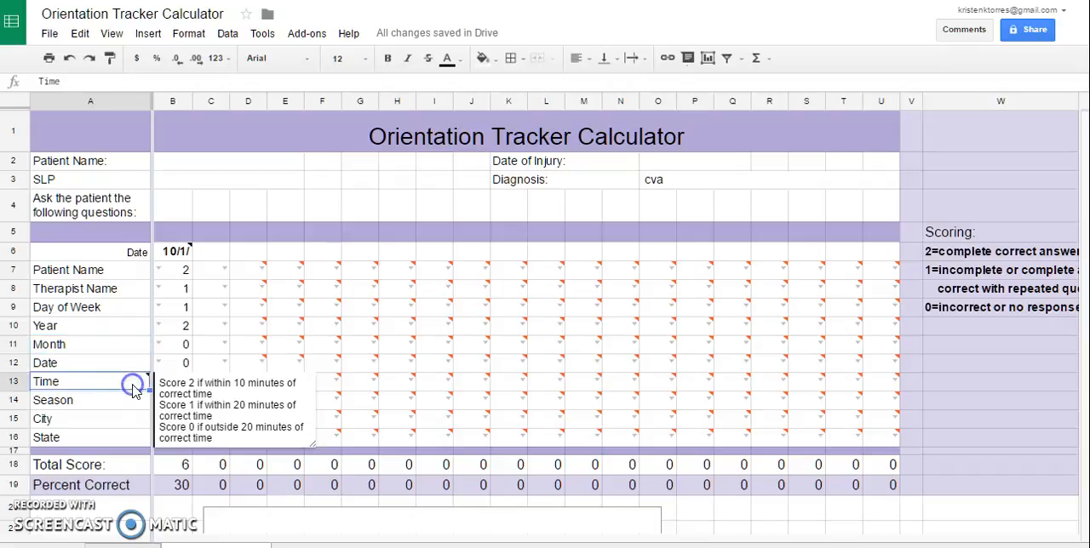
click(214, 344)
Score Time 1 and Season 0 for the 10/1 session.
double_click(187, 383)
click(166, 418)
double_click(187, 399)
click(166, 454)
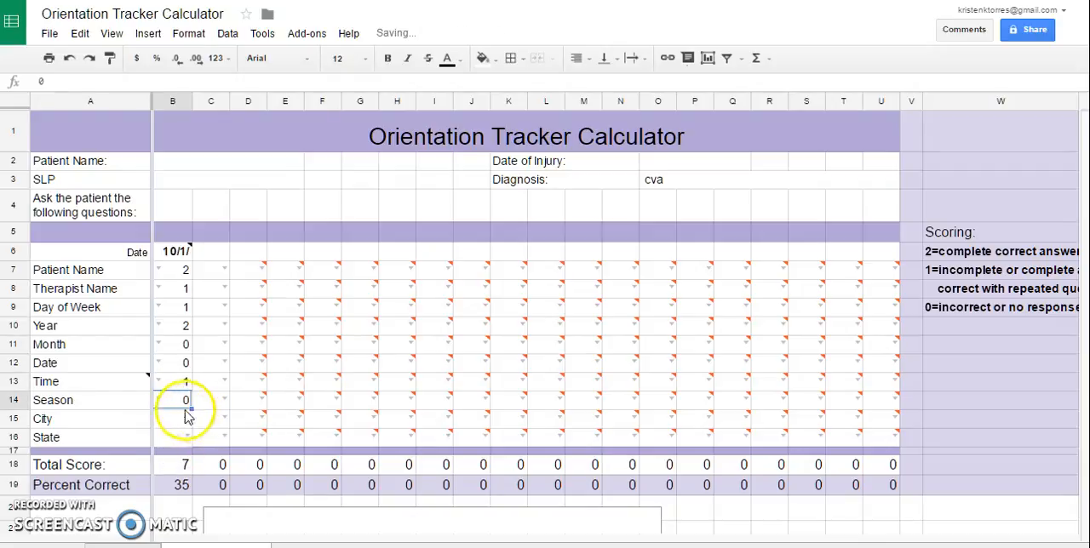
Score both City and State 2 for the 10/1 session.
double_click(185, 416)
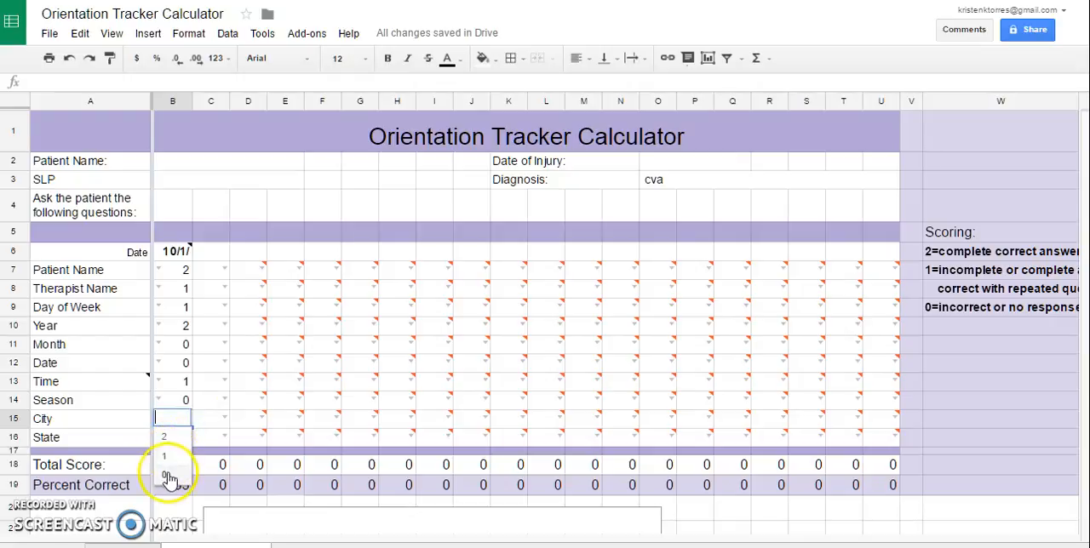
click(170, 437)
double_click(188, 436)
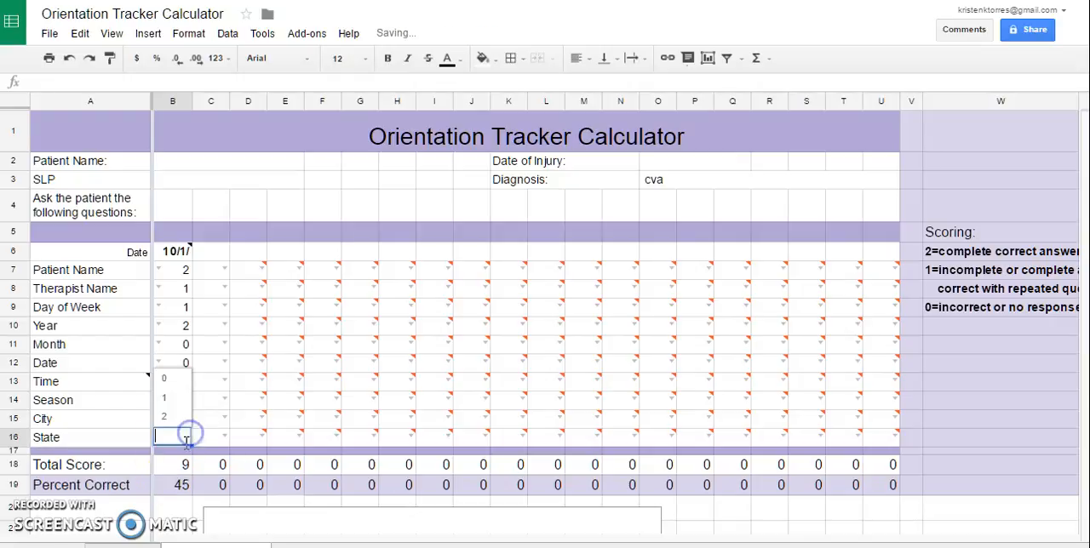
click(136, 438)
double_click(187, 436)
click(174, 417)
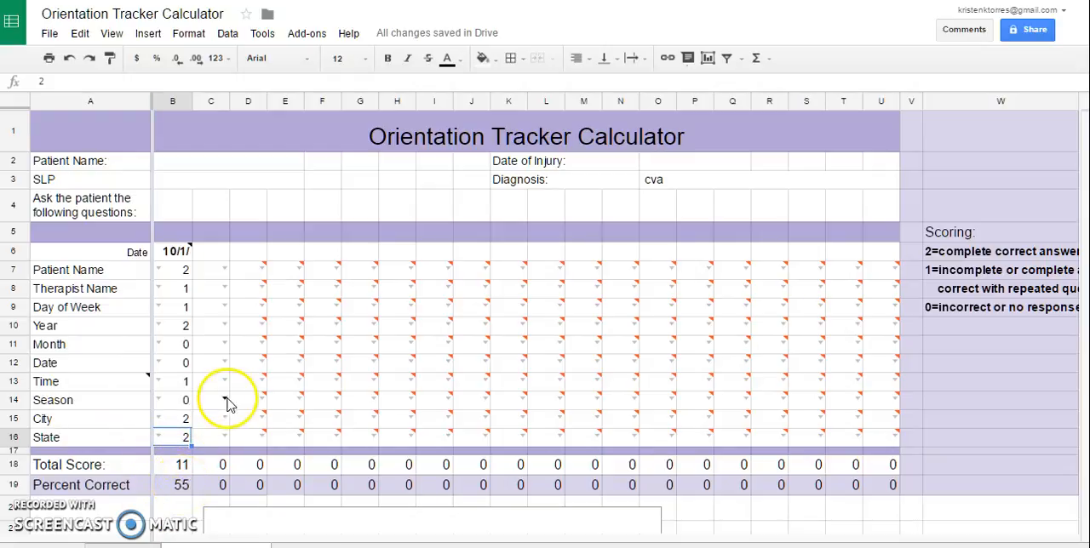
Review the Orientation Score chart beneath the table together with the session's total and percent correct.
scroll(230, 400, down, 5)
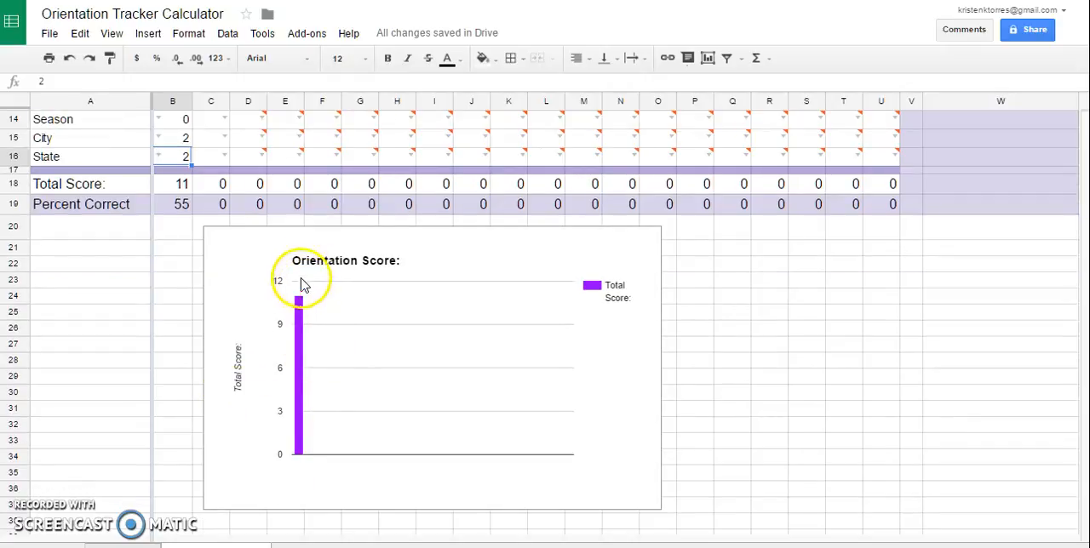
scroll(323, 340, up, 1)
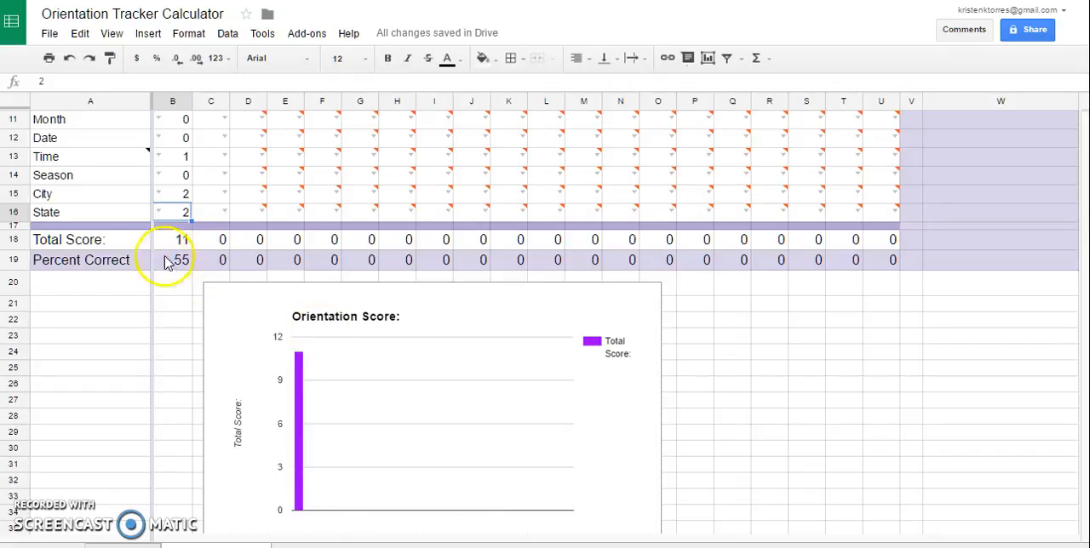
scroll(256, 309, down, 1)
scroll(256, 304, up, 5)
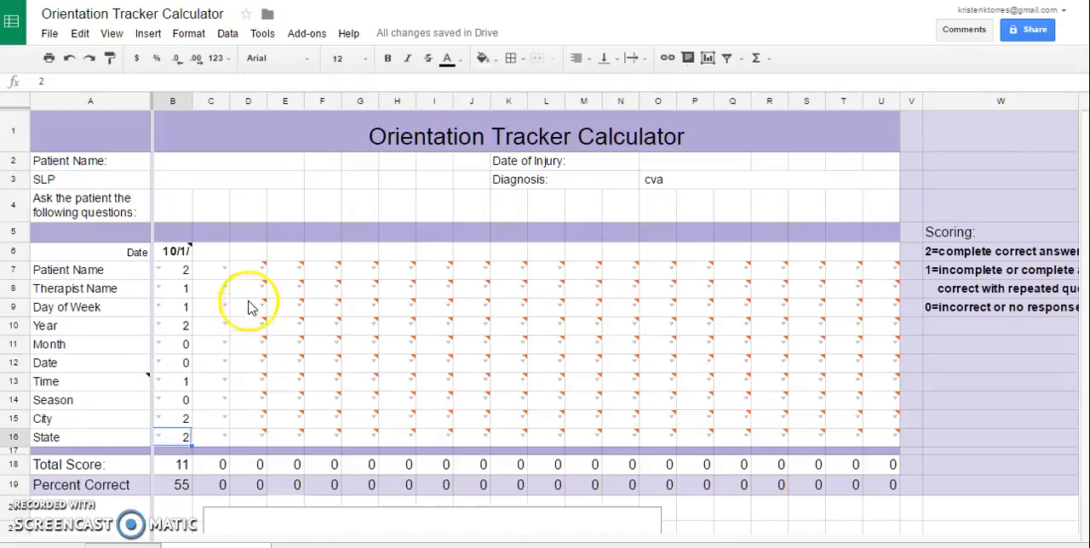
Date the second session column 10/4/2016 and score both Patient Name and Therapist Name 2.
click(214, 251)
double_click(213, 251)
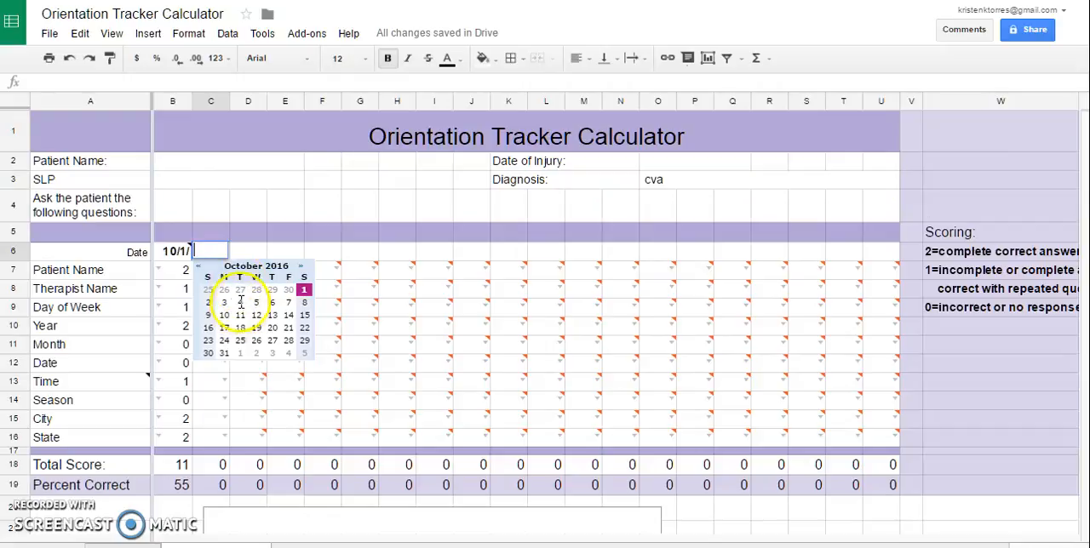
click(241, 302)
double_click(219, 269)
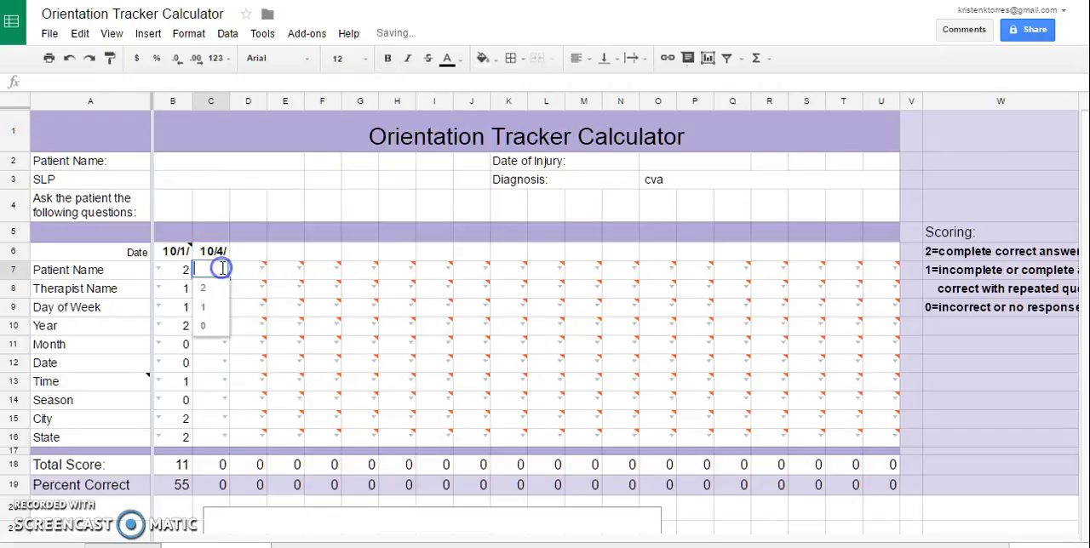
click(221, 292)
double_click(221, 289)
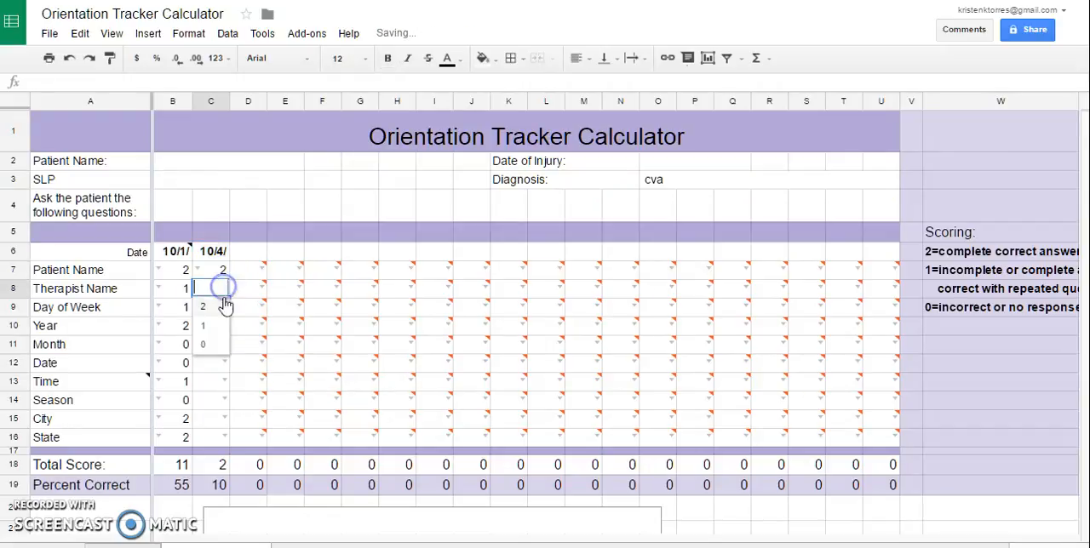
click(220, 309)
Score Day of Week 1, Year 2 and Month 1 for the 10/4 session.
double_click(221, 307)
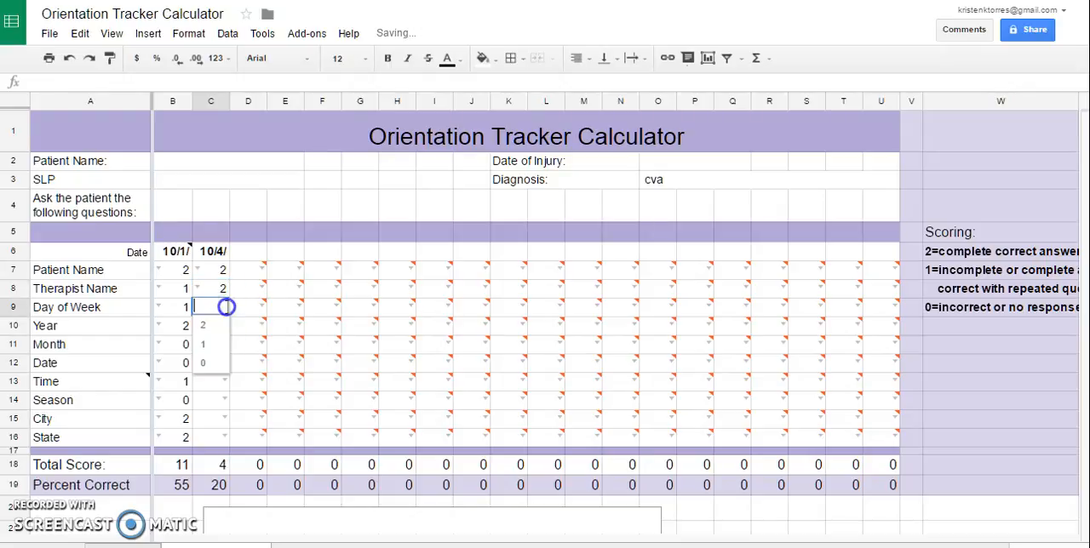
click(220, 345)
double_click(223, 324)
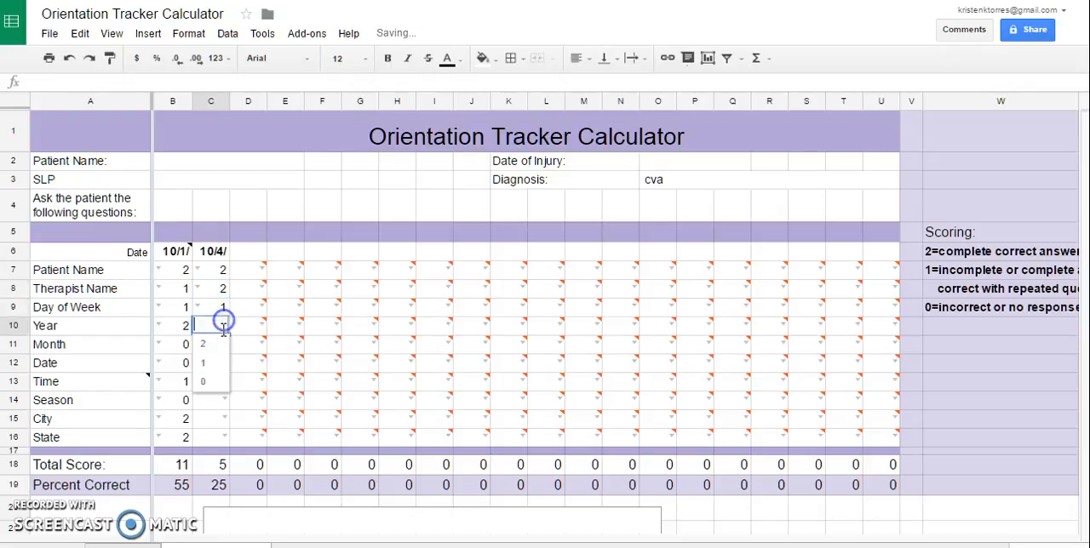
click(220, 345)
double_click(225, 346)
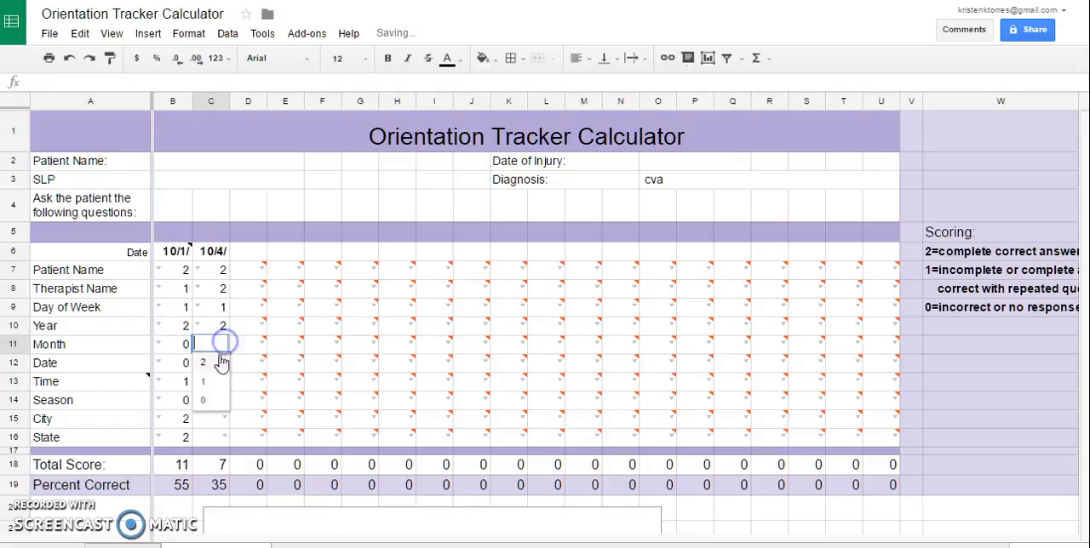
click(212, 381)
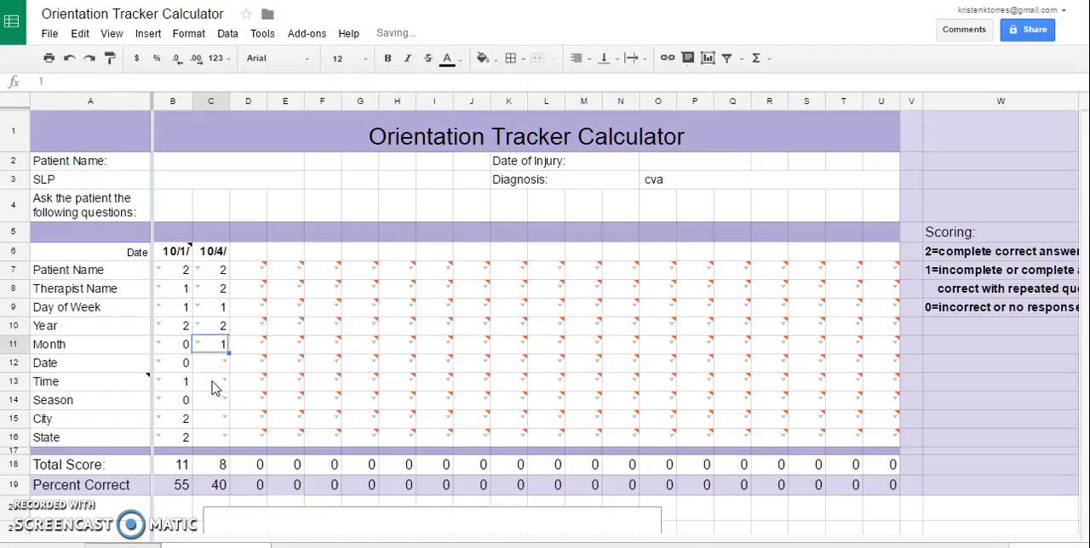
click(166, 345)
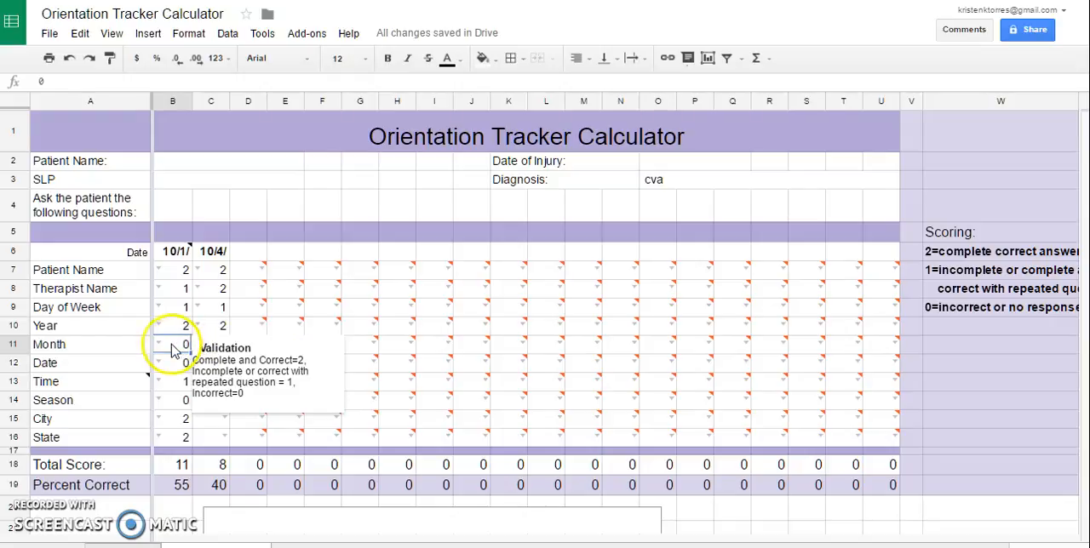
click(241, 327)
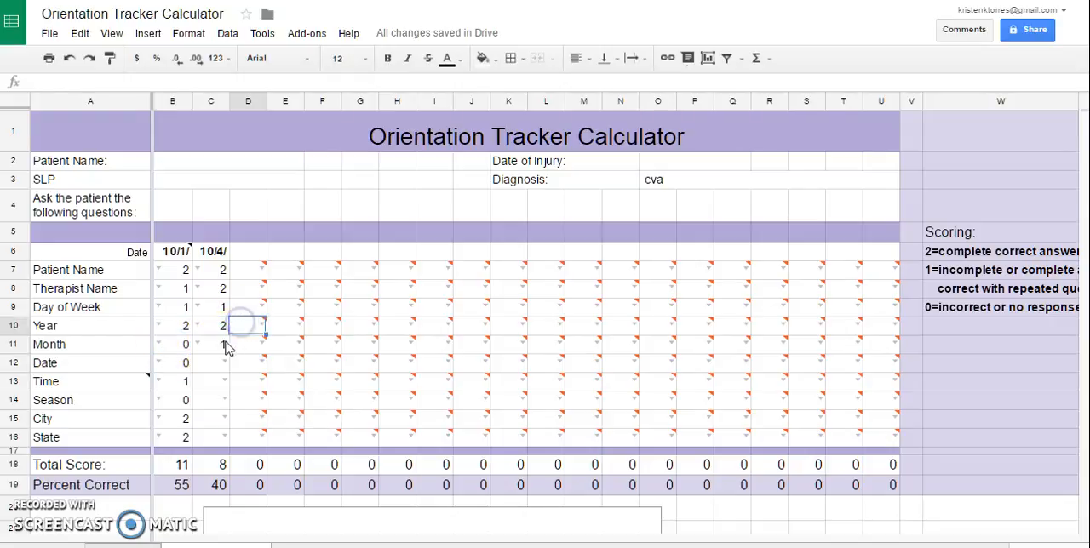
Change the 10/4 session's Month score to 2 and score its Date question 2.
click(218, 344)
click(198, 346)
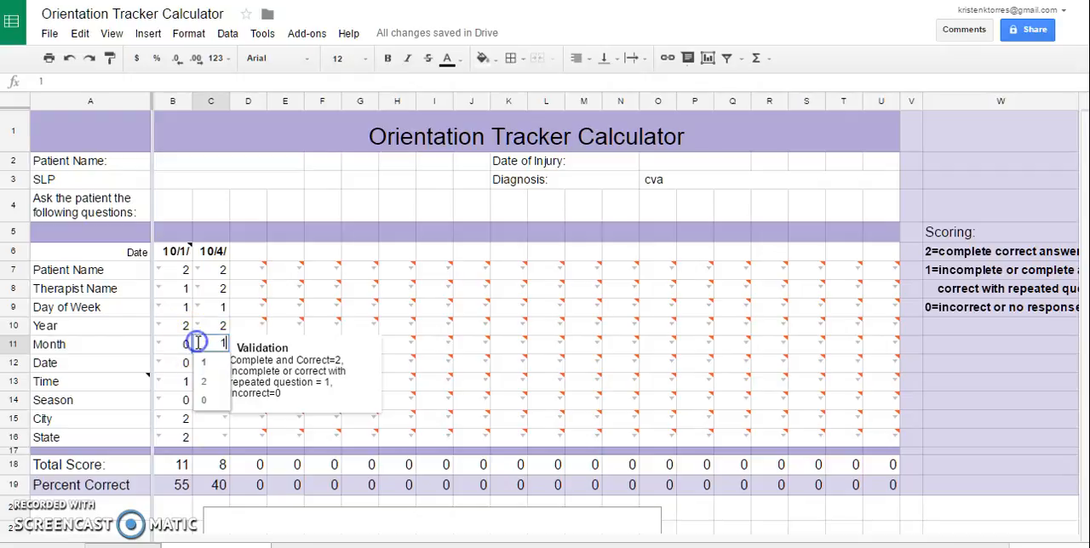
click(206, 381)
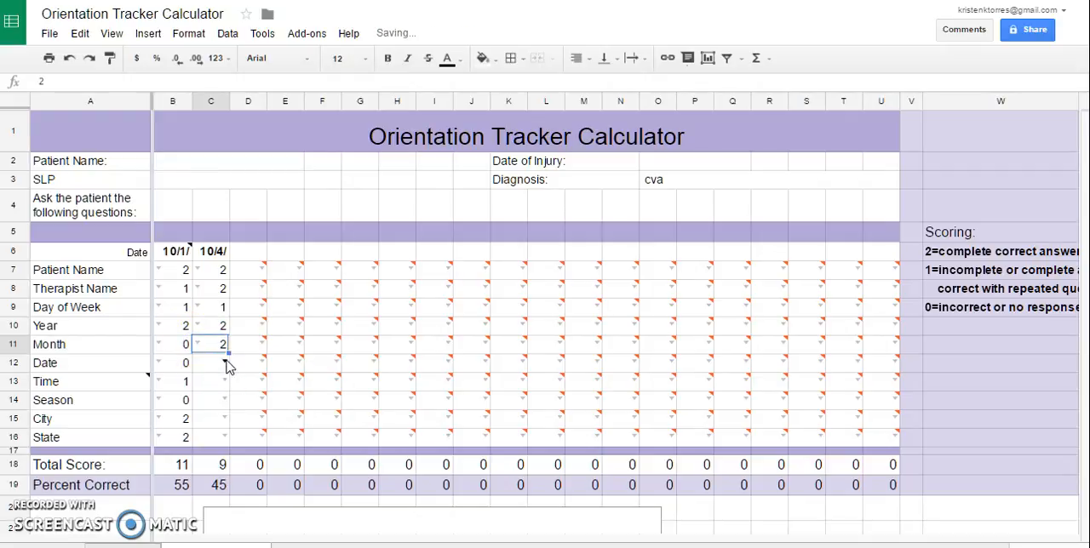
click(225, 363)
click(219, 383)
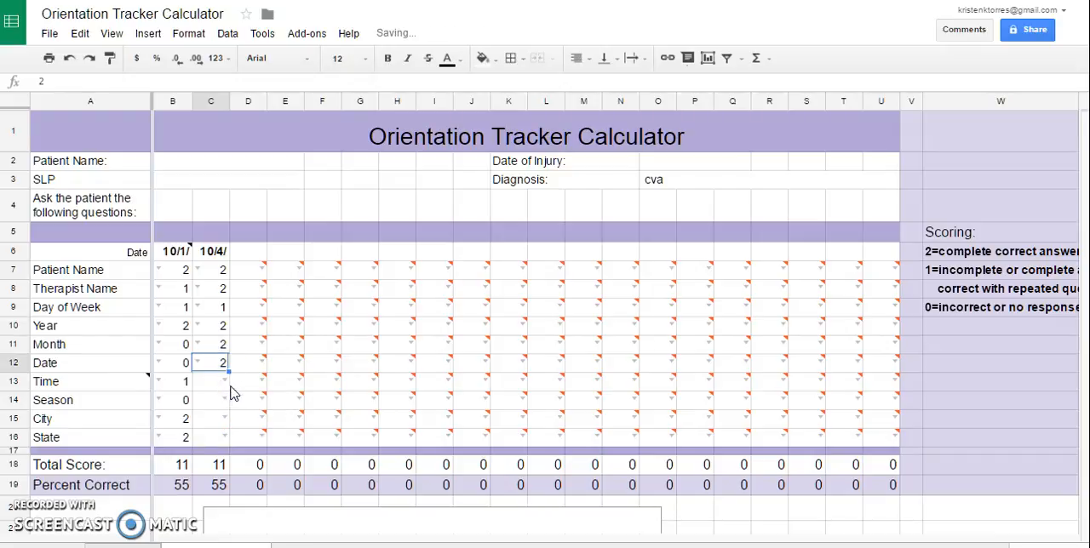
Score Time 1 and Season 0 for the 10/4 session.
click(225, 381)
click(217, 419)
click(225, 400)
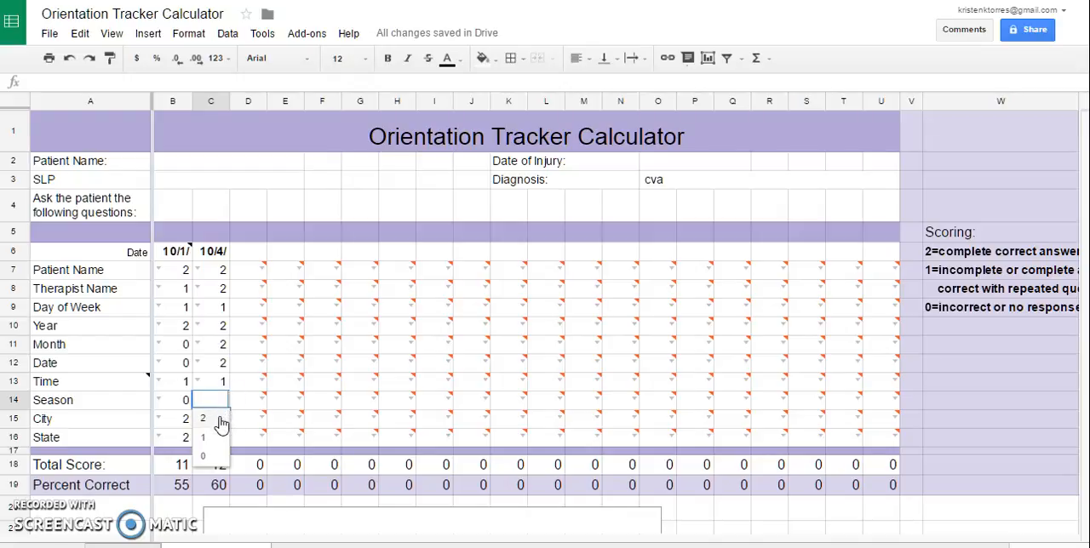
click(211, 456)
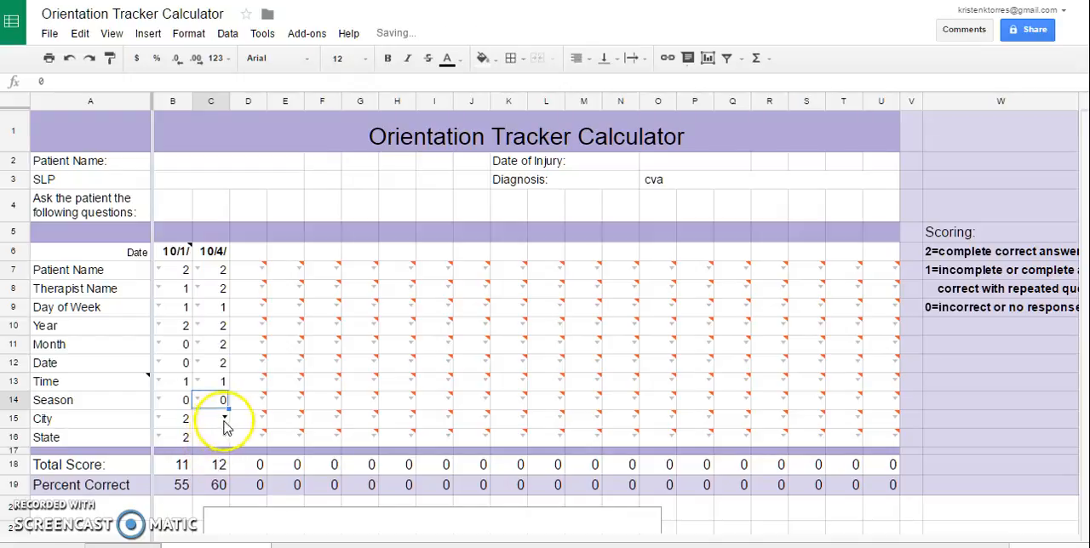
Score both City and State 2 for the 10/4 session.
click(223, 417)
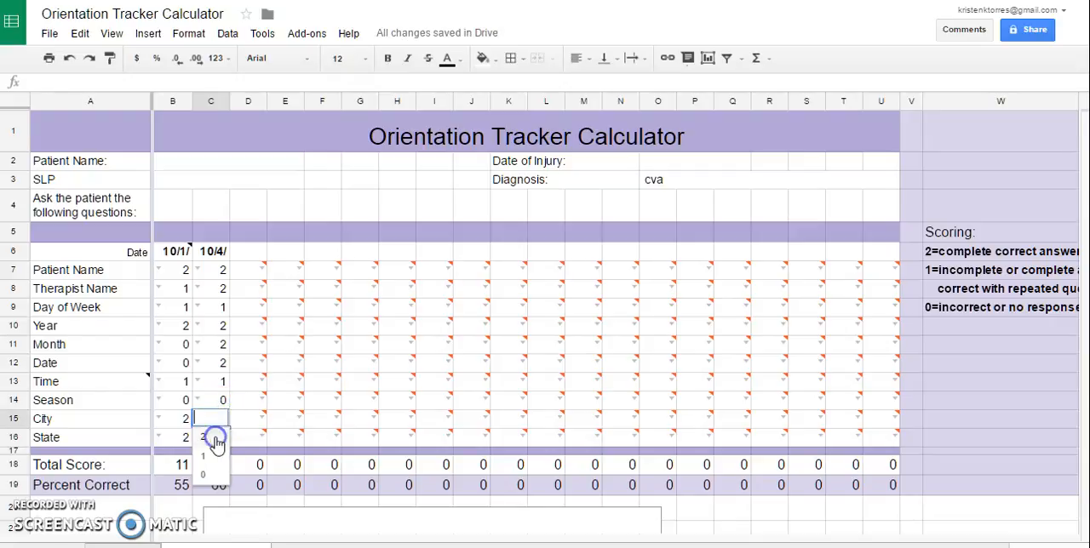
click(218, 441)
click(219, 438)
click(213, 416)
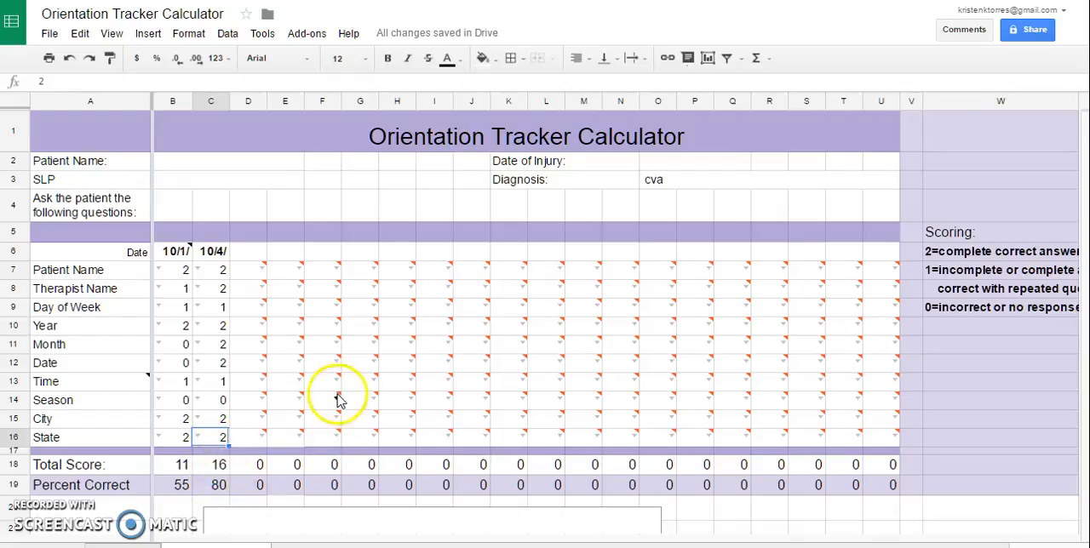
Compare the two sessions in the Orientation Score chart and in the total and percent correct rows.
scroll(339, 400, down, 3)
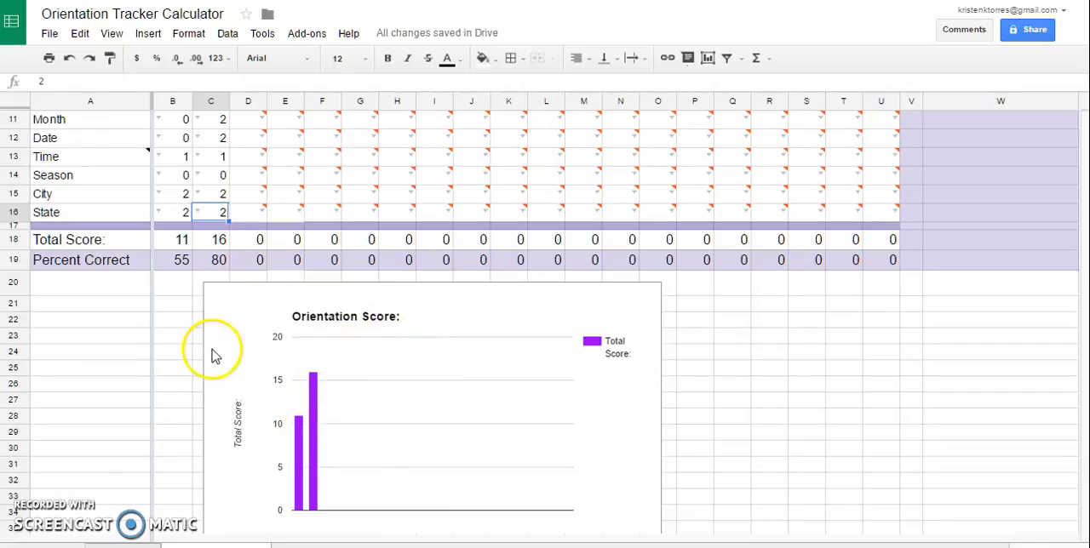
scroll(243, 353, up, 3)
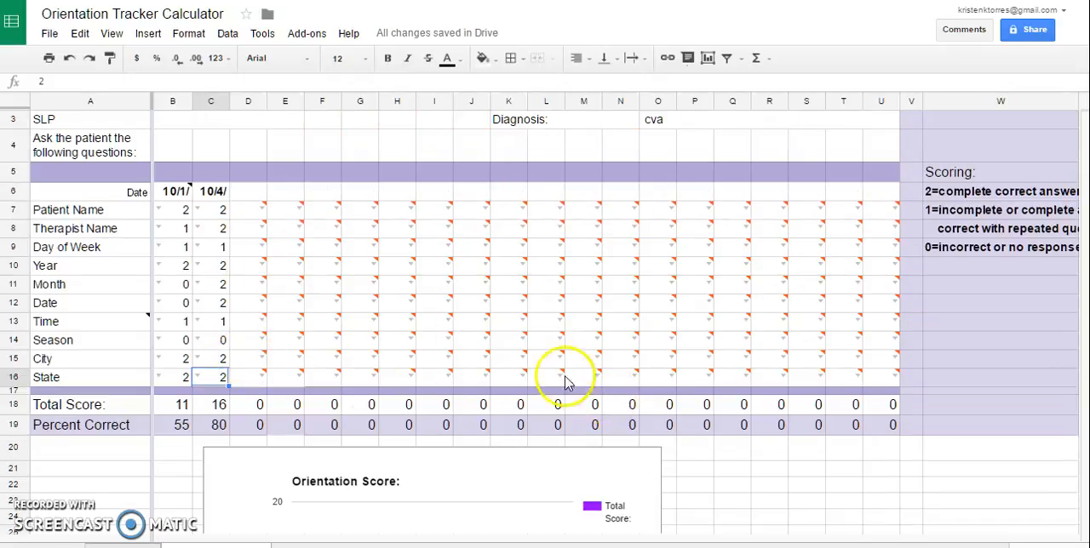
scroll(360, 333, up, 1)
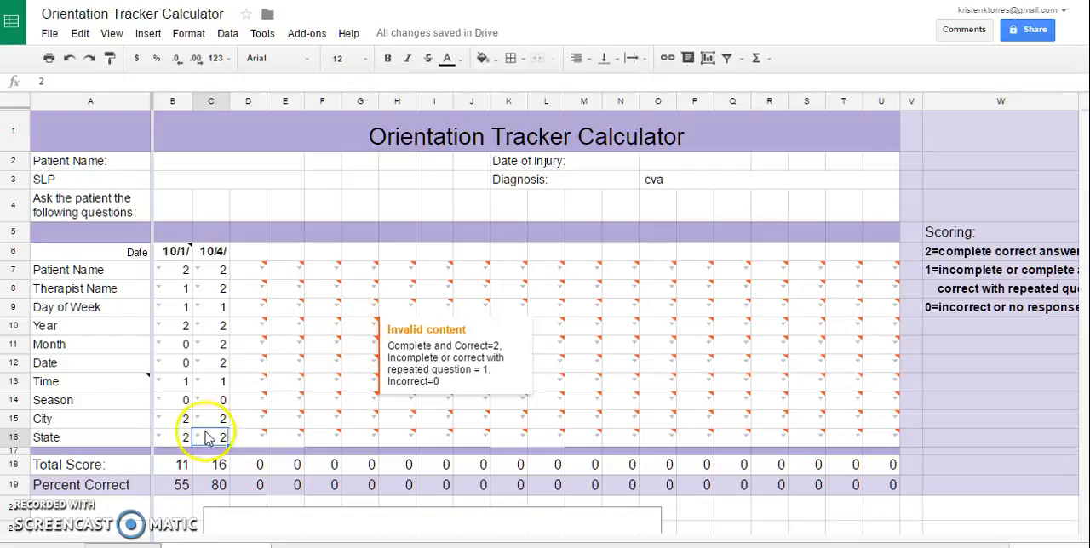
Read the Quick Start Guide sheet's setup steps, scoring definitions and offline-use note.
click(123, 546)
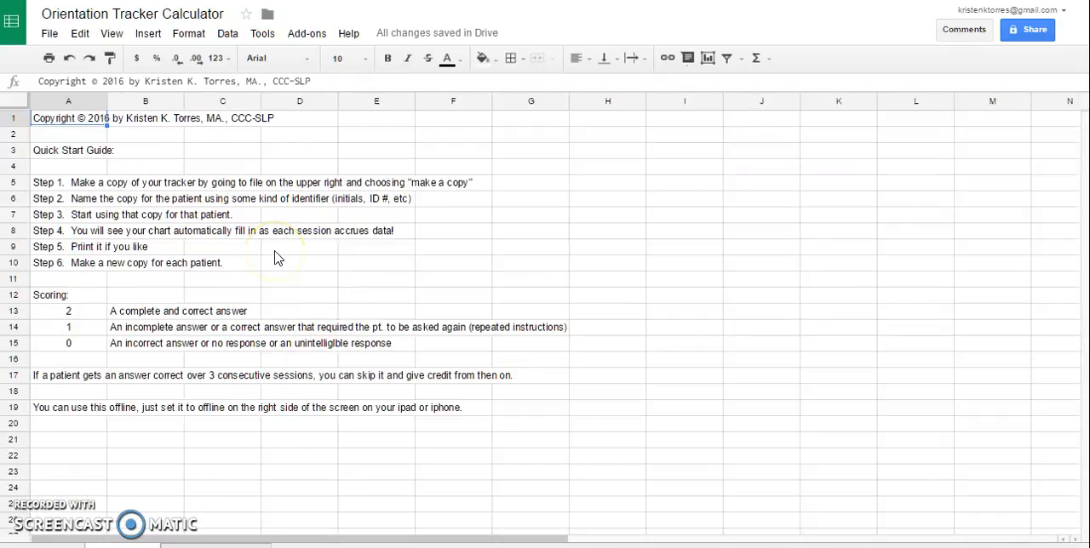
scroll(274, 258, down, 2)
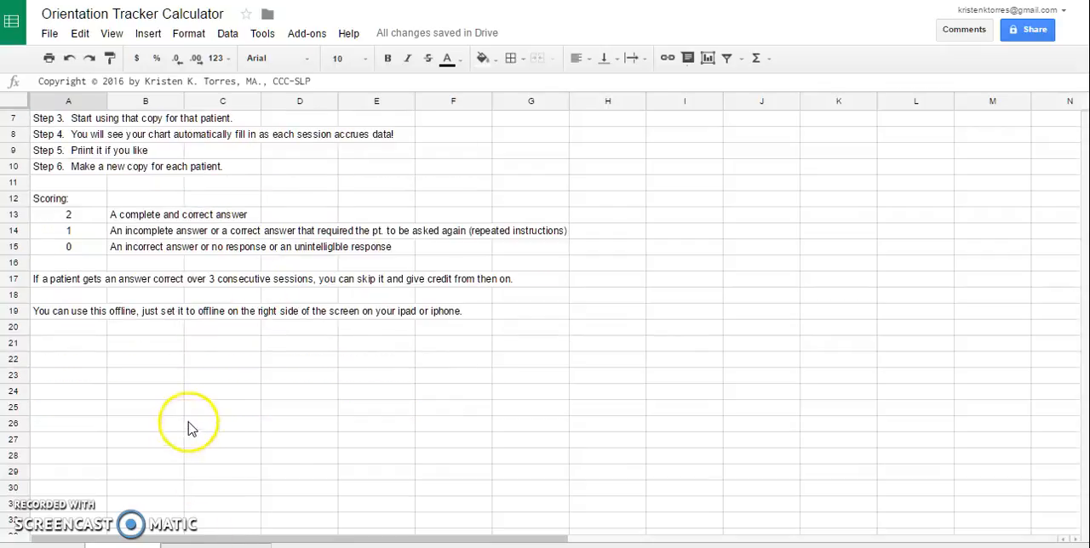
Return to the orientation tracker sheet and minimize the browser window to show the desktop.
click(217, 546)
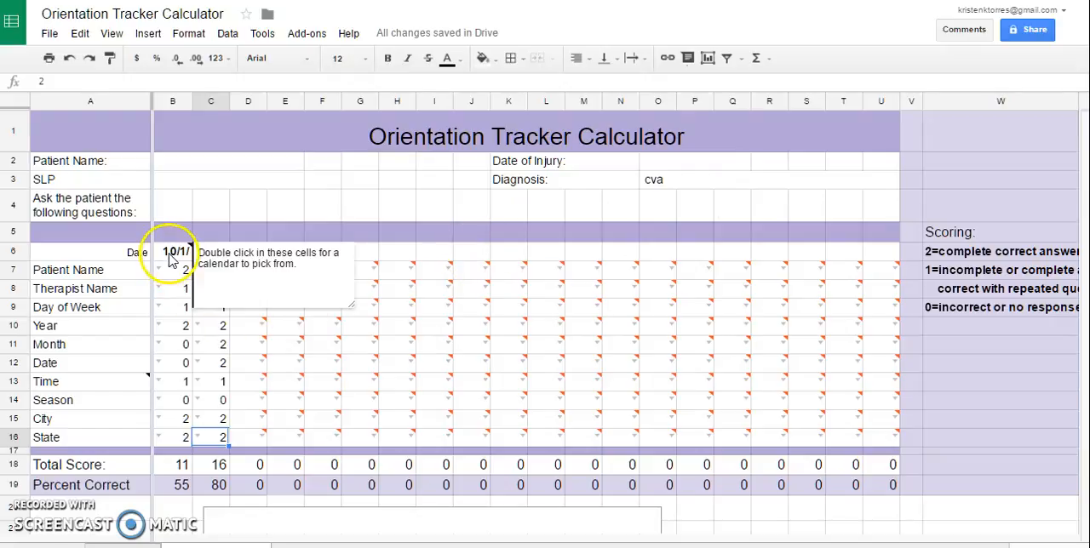
key(super+Down)
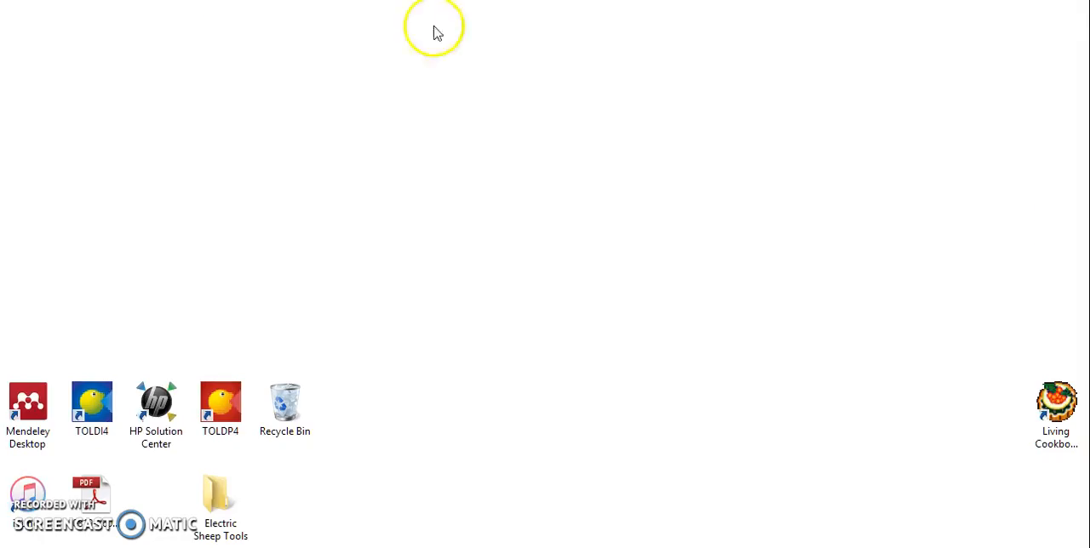